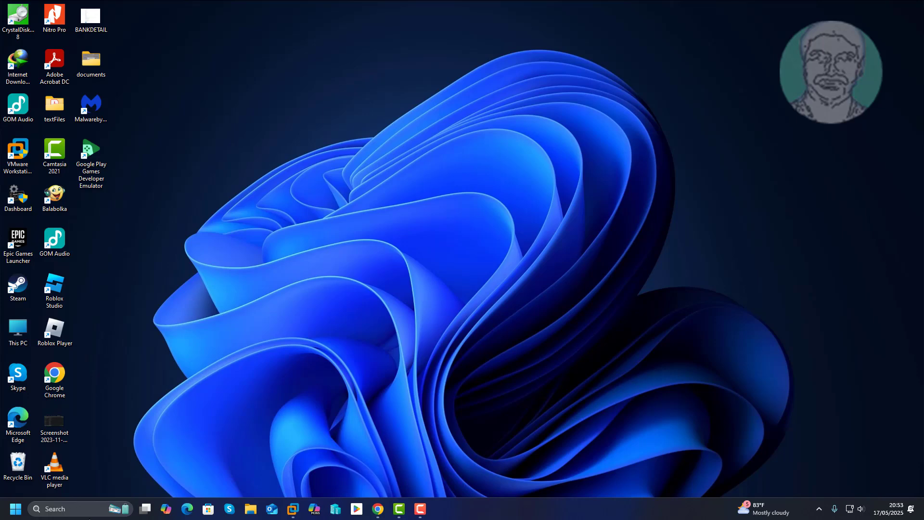
Launch the NVIDIA App from a Windows search for 'nvidia app'.
left_click(79, 509)
type("notepad")
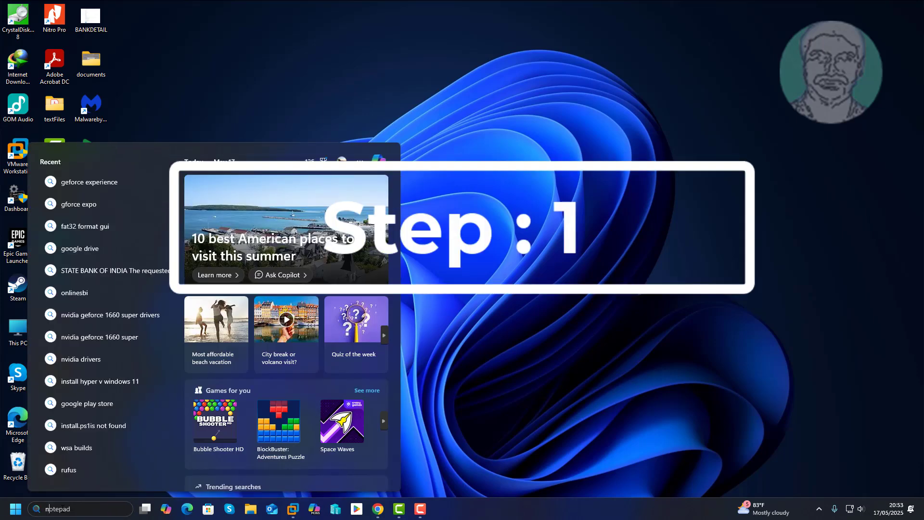
type("vidia")
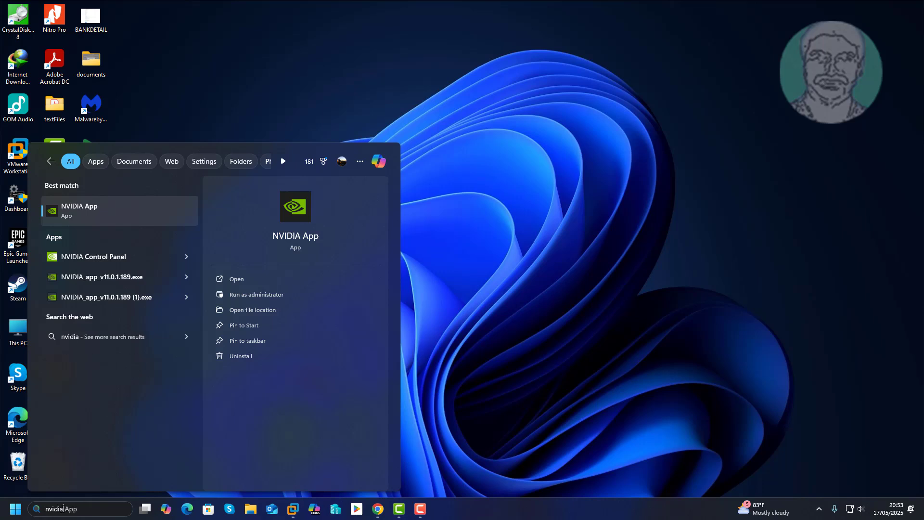
type(" app")
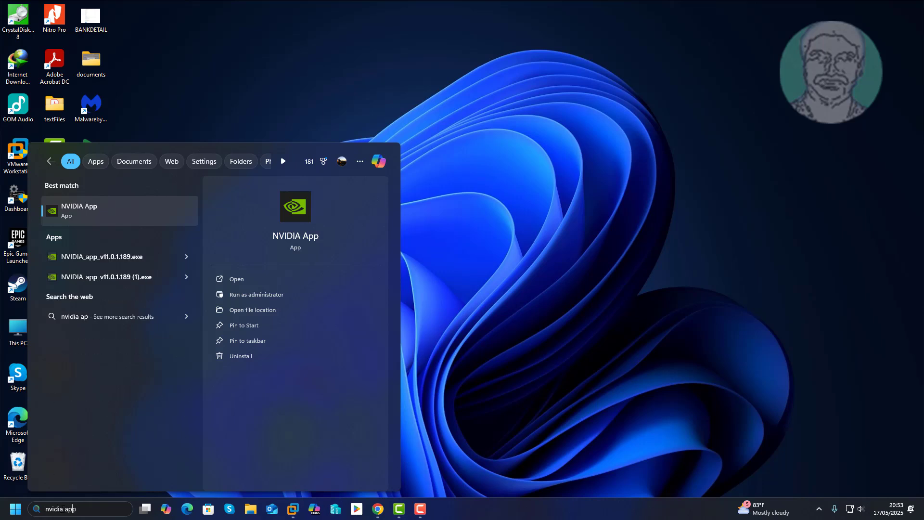
left_click(80, 210)
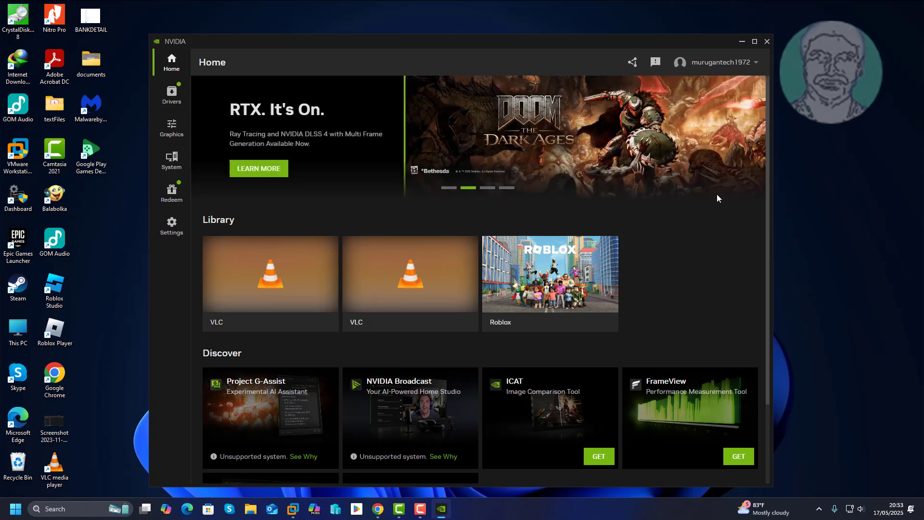
Show the NVIDIA App Settings About page with version 11.0.3.241 and early access options.
left_click(171, 226)
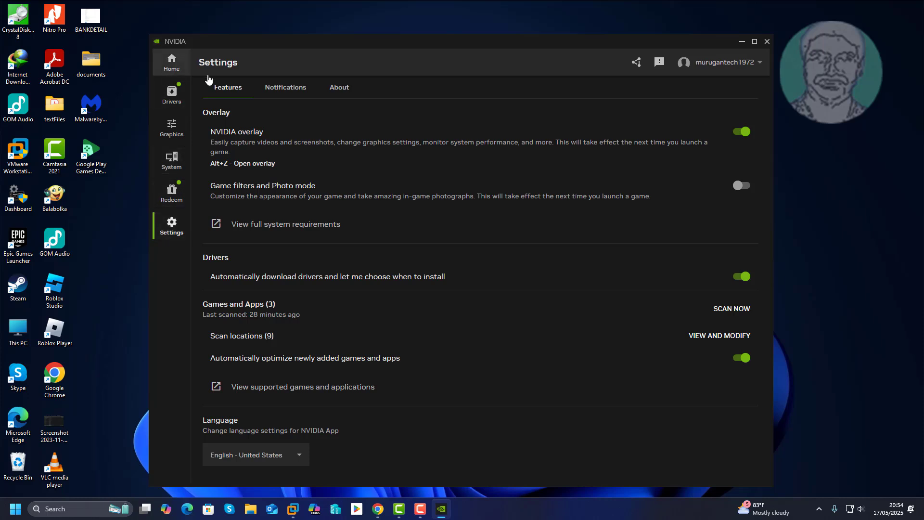
left_click(336, 87)
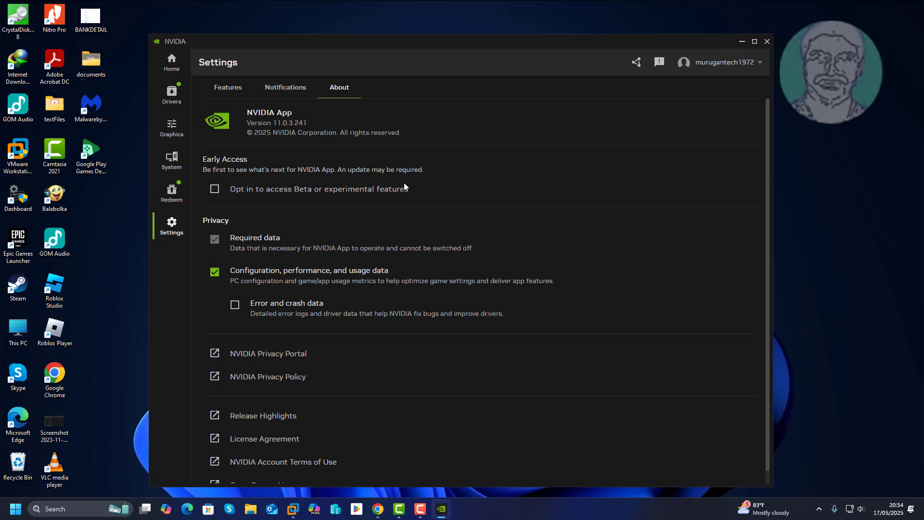
Opt in to beta features, close the NVIDIA App, and launch Services via Windows search.
left_click(233, 195)
left_click(768, 41)
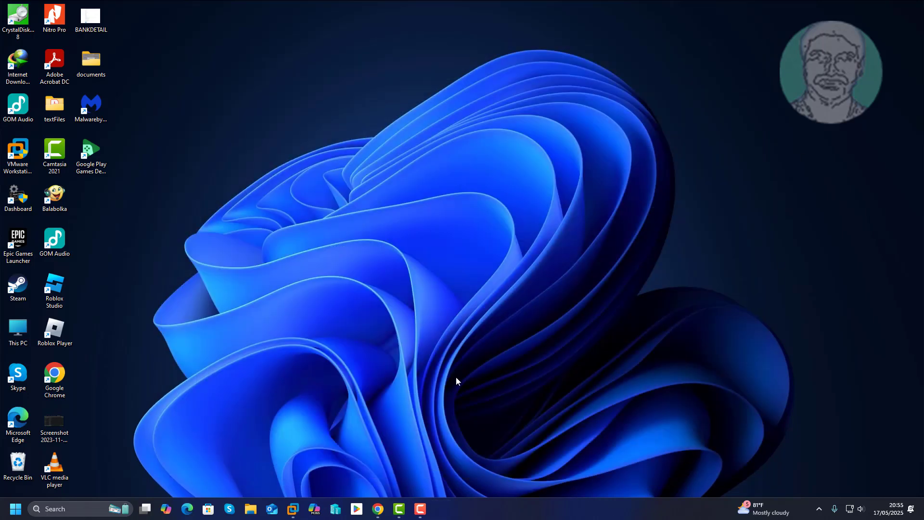
left_click(78, 509)
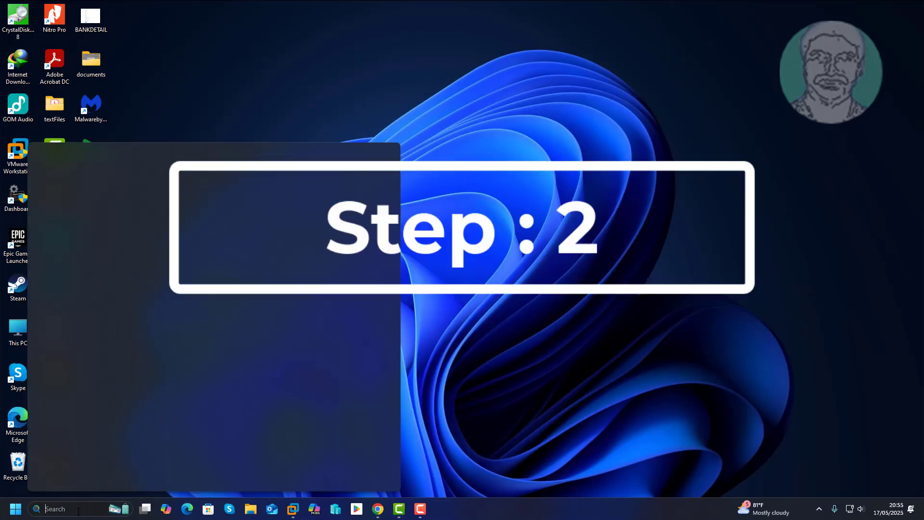
type("services")
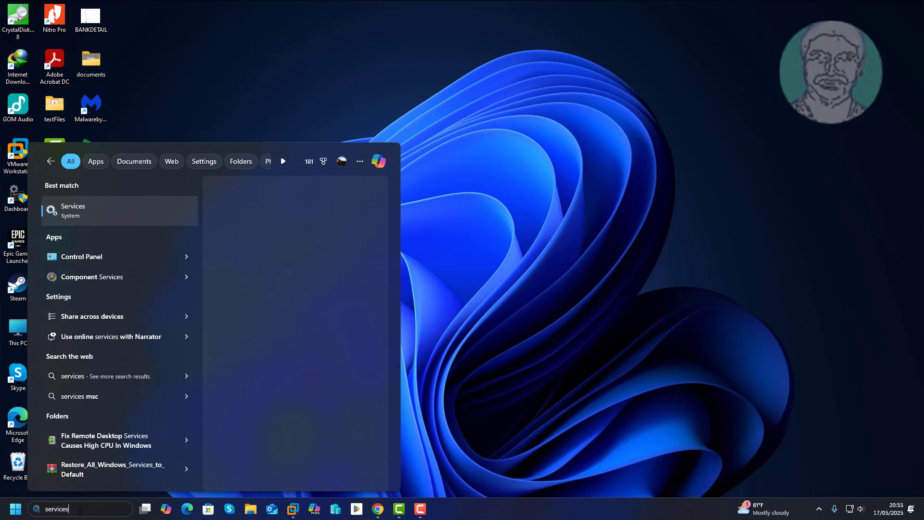
left_click(77, 213)
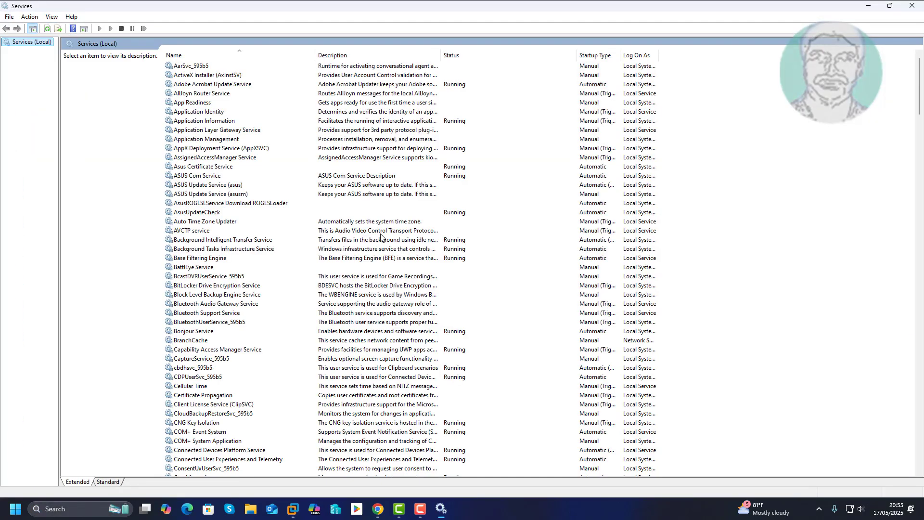
Restart the NVIDIA Display Container LS service.
left_click(205, 212)
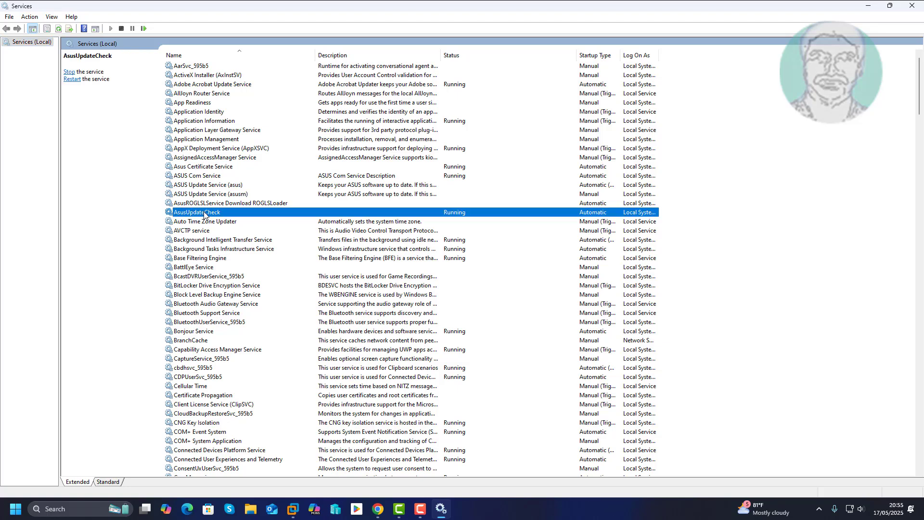
key("n")
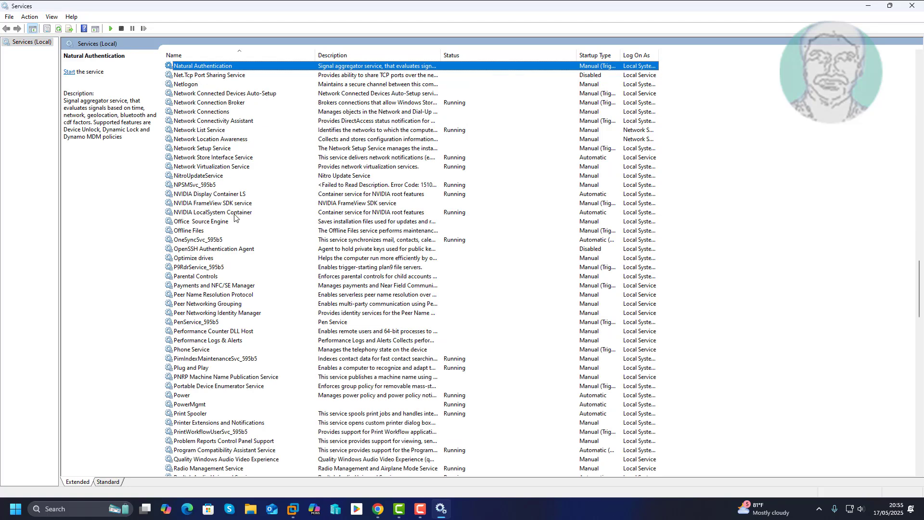
left_click(213, 194)
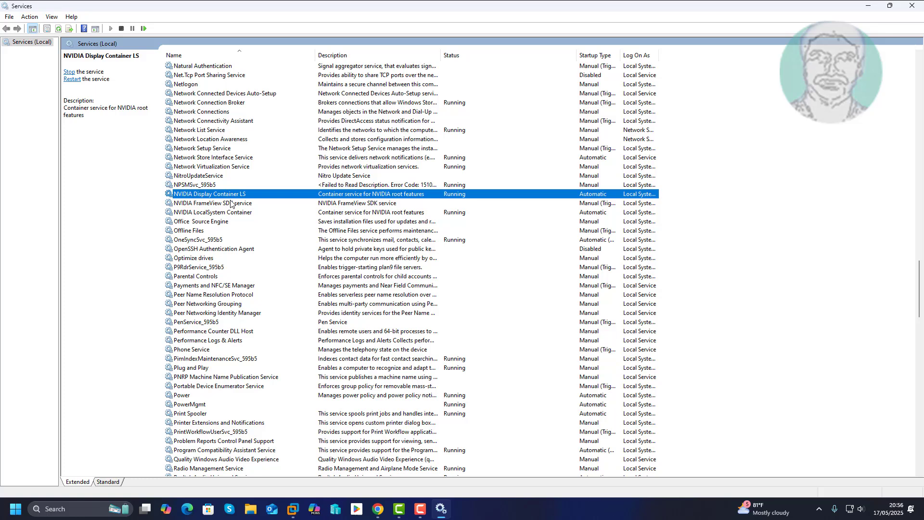
right_click(251, 196)
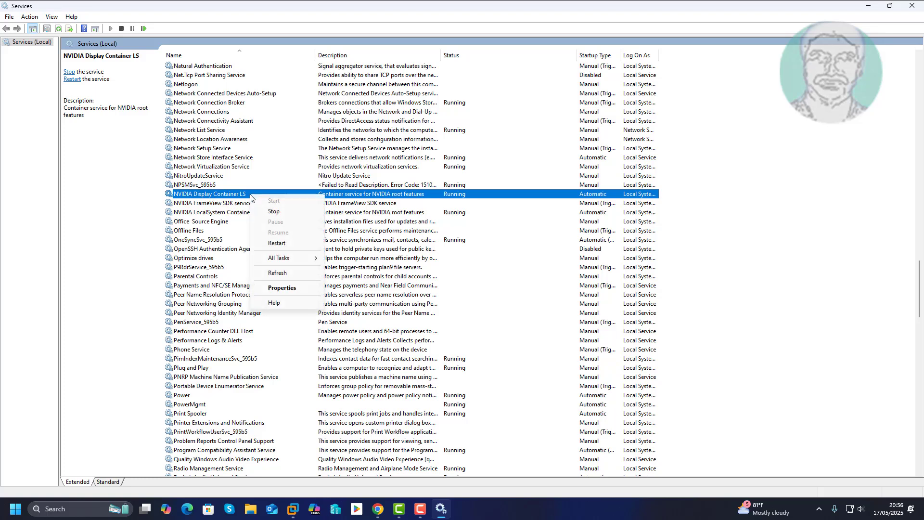
left_click(279, 243)
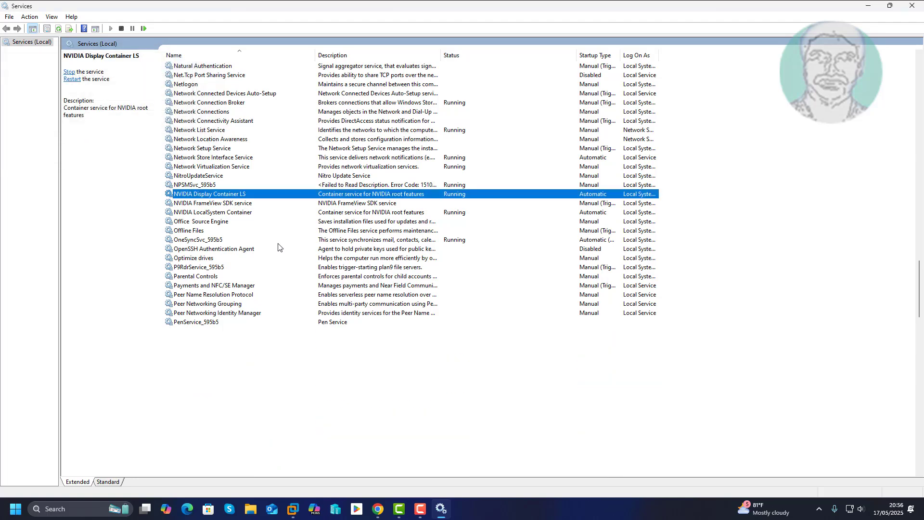
Start the NVIDIA FrameView SDK service.
left_click(241, 204)
right_click(250, 204)
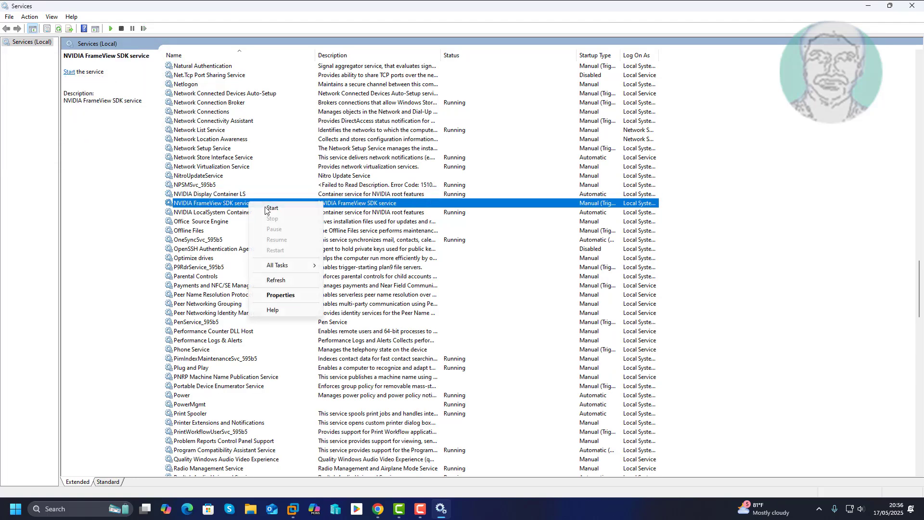
left_click(276, 210)
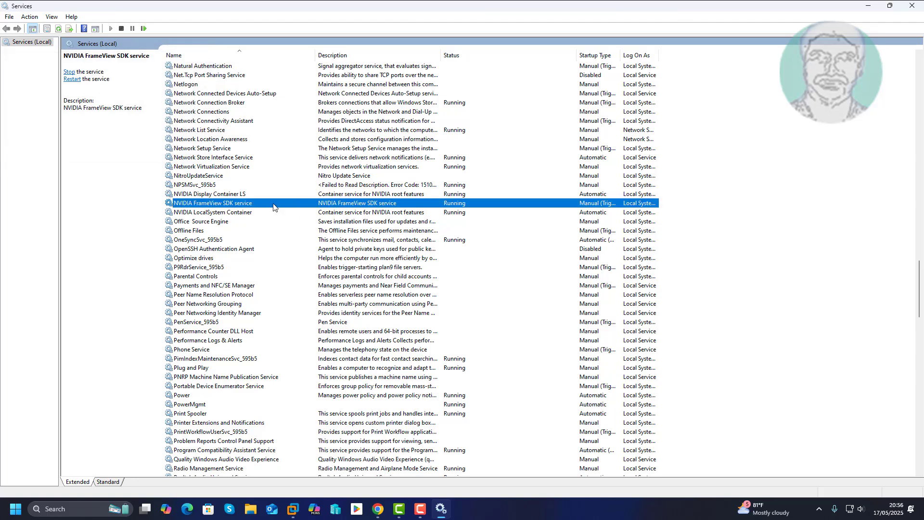
Restart the NVIDIA LocalSystem Container service and close Services.
left_click(233, 214)
right_click(248, 217)
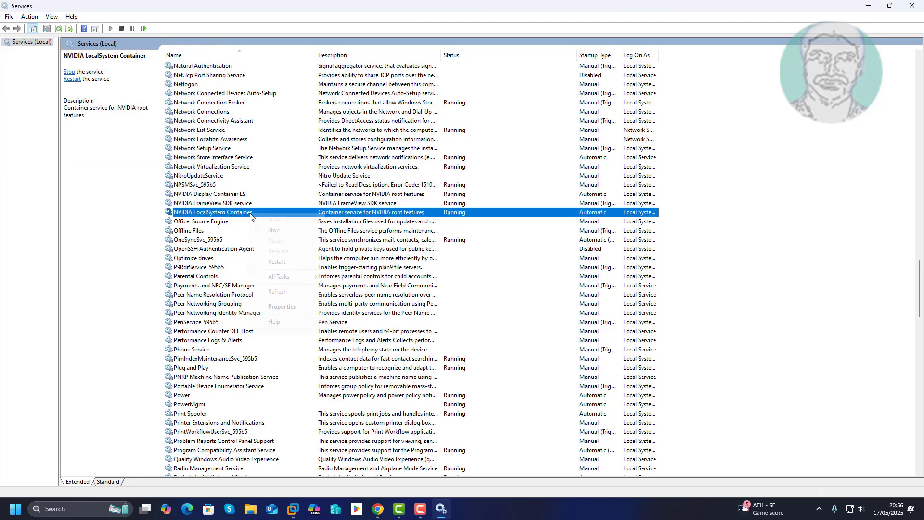
left_click(281, 262)
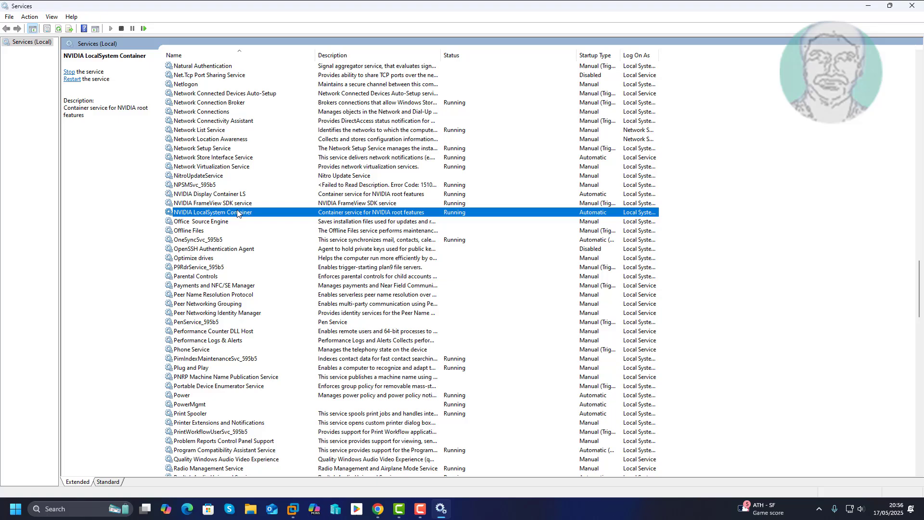
left_click(914, 6)
Relaunch the NVIDIA App from a Windows search for 'nvidia app'.
left_click(54, 508)
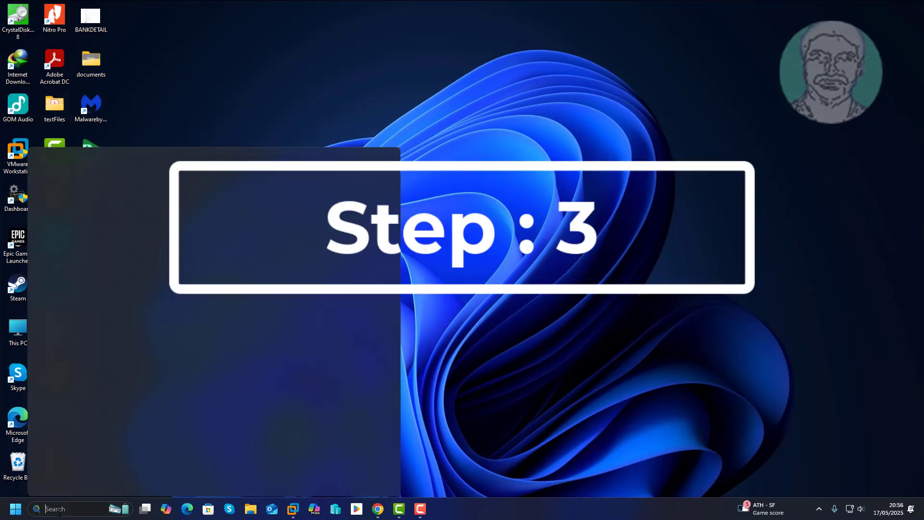
type("nvi")
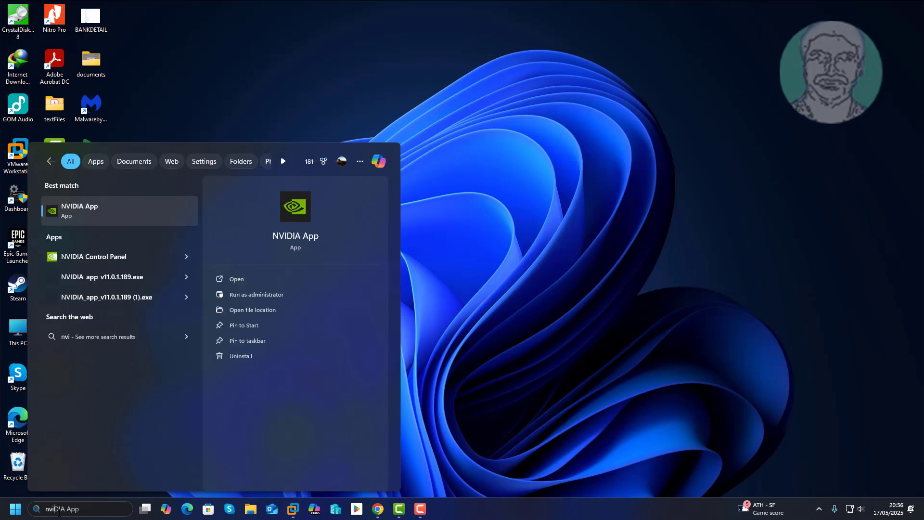
type("dia app")
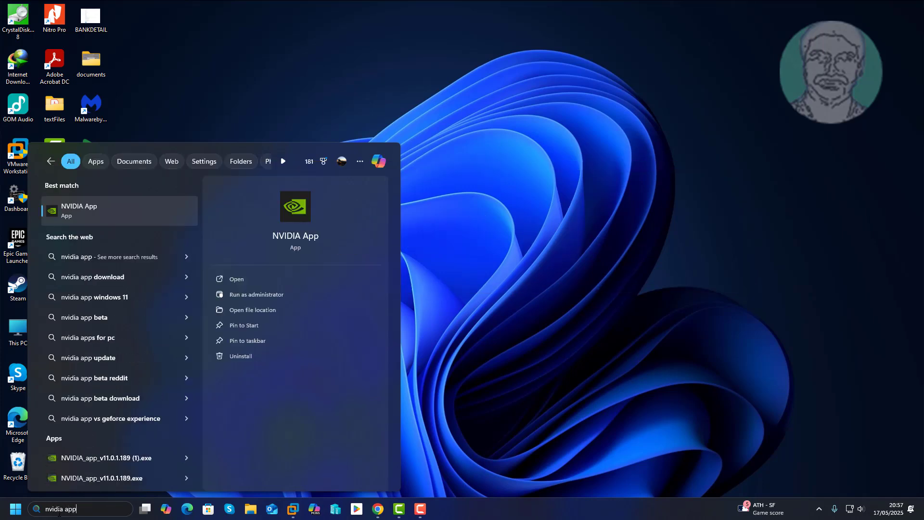
left_click(90, 206)
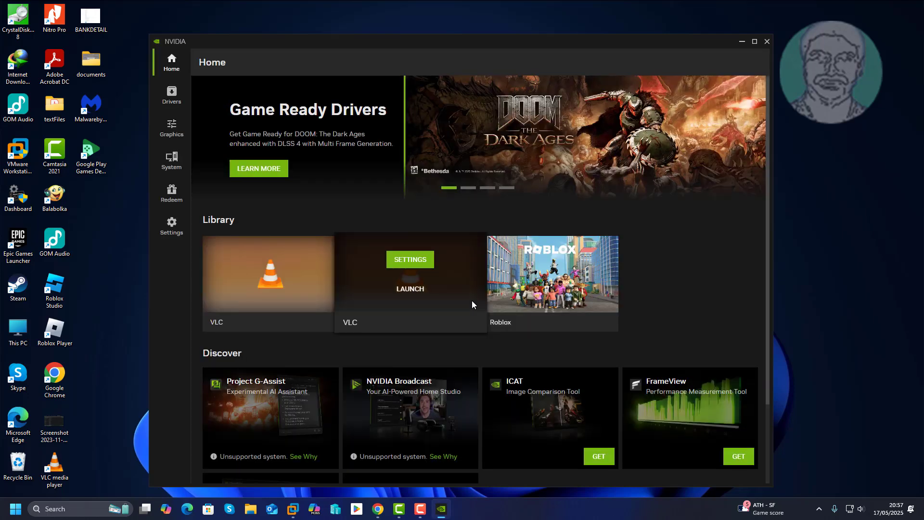
Go to the Drivers page showing the GeForce Game Ready Driver 576.40 update.
left_click(171, 95)
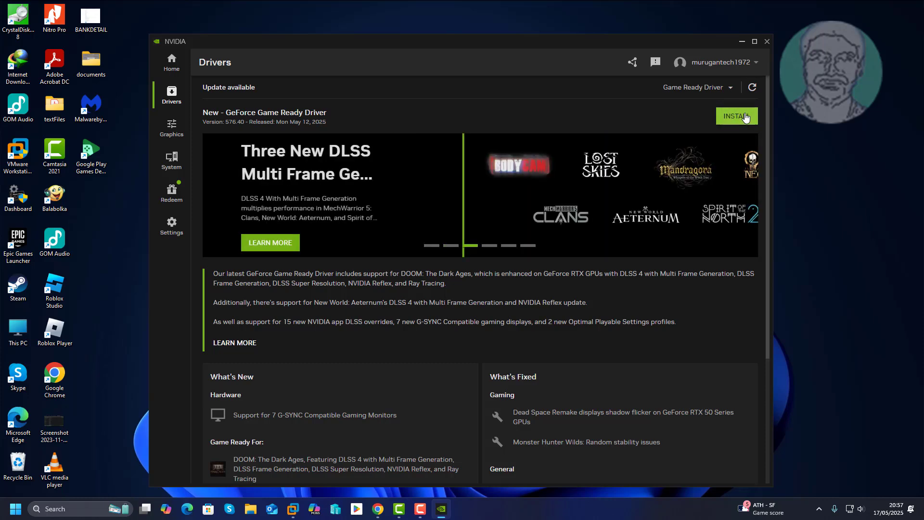
Install GeForce Game Ready Driver 576.40 using Express installation.
left_click(746, 118)
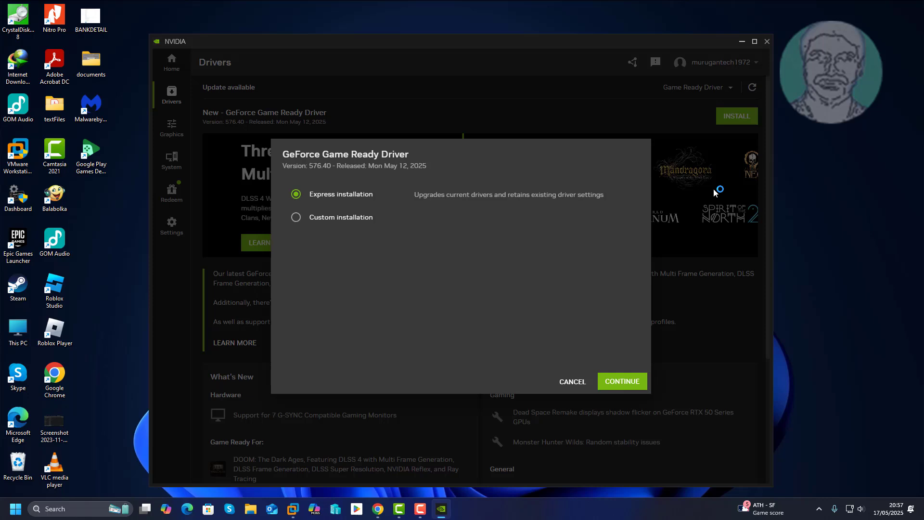
left_click(622, 381)
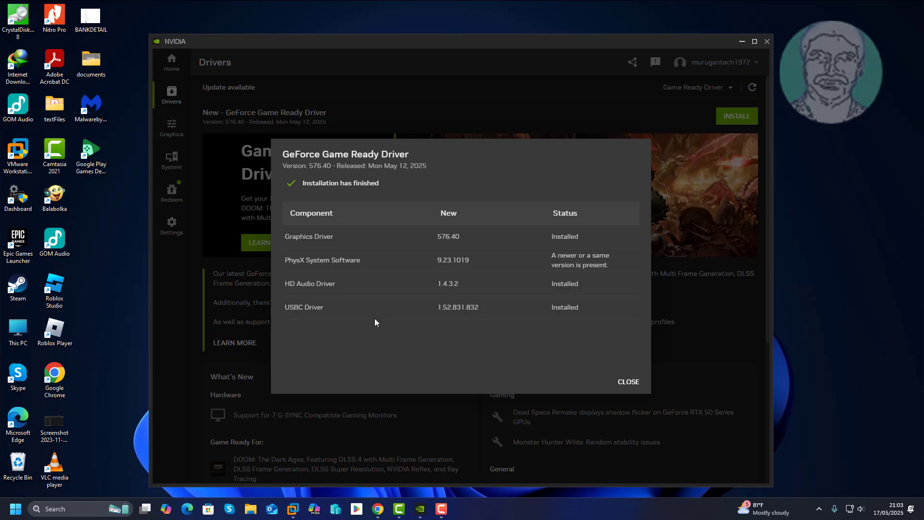
left_click(628, 381)
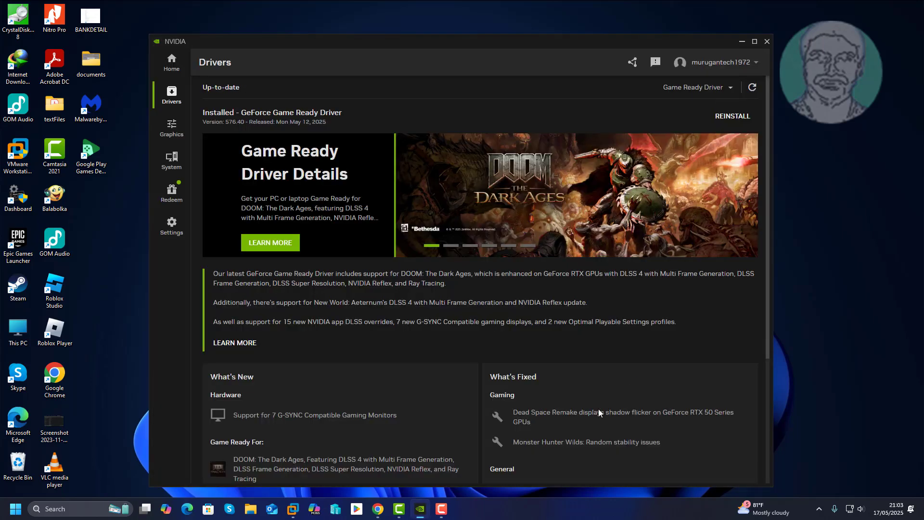